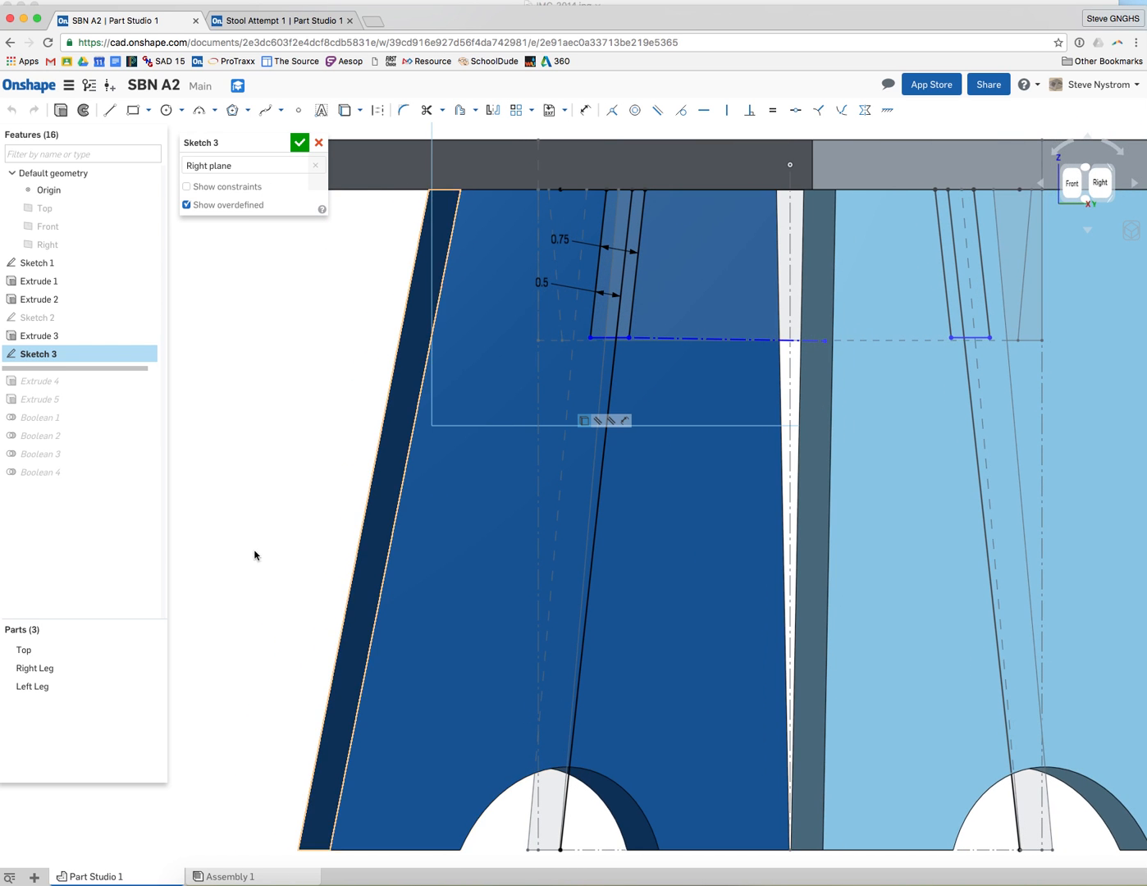
{"action": "left_click", "coordinate": [150, 686]}
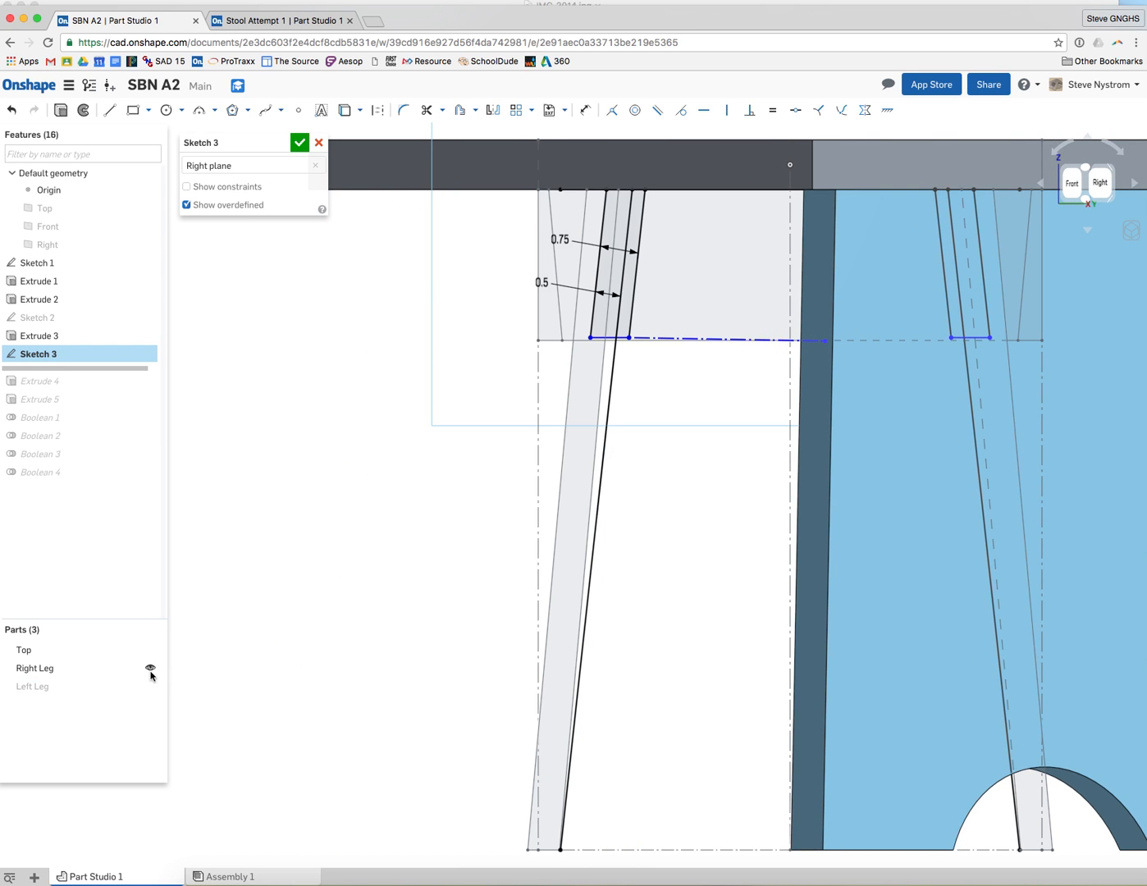
{"action": "left_click", "coordinate": [151, 669]}
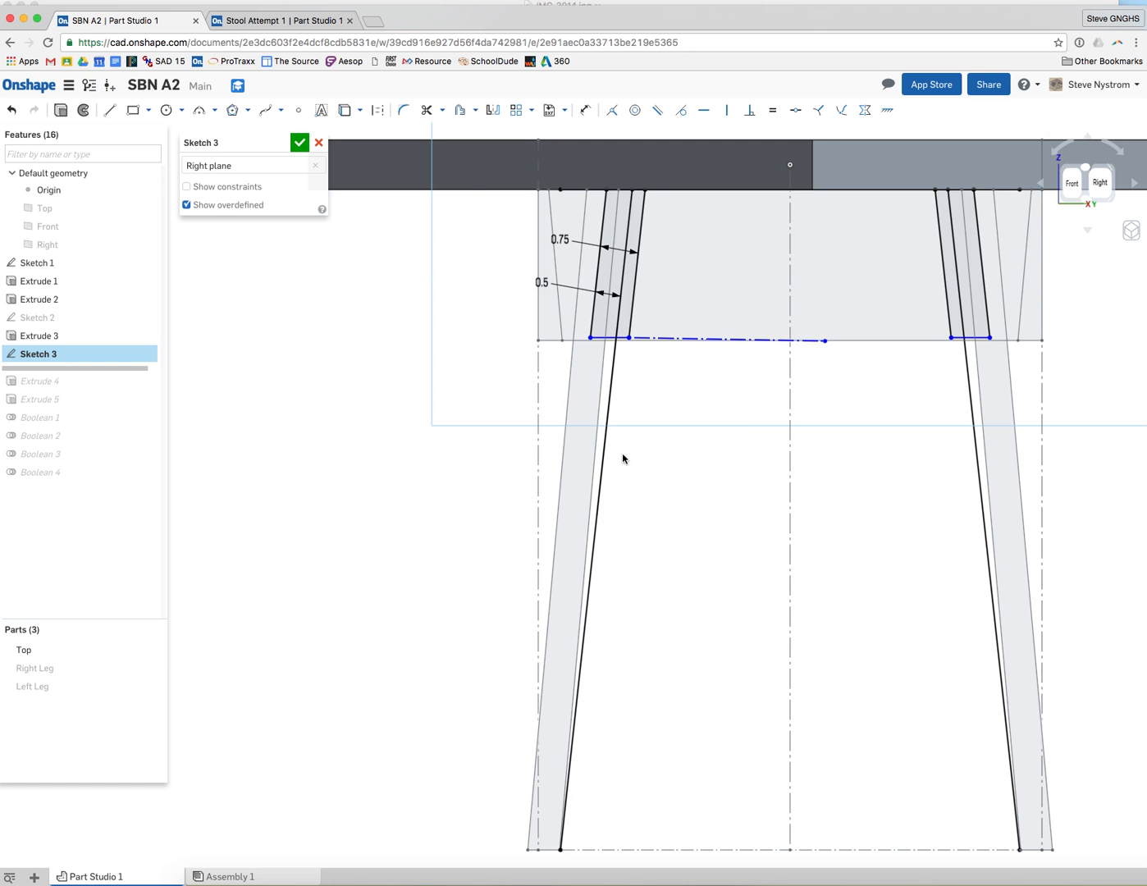
{"action": "left_click", "coordinate": [1100, 182]}
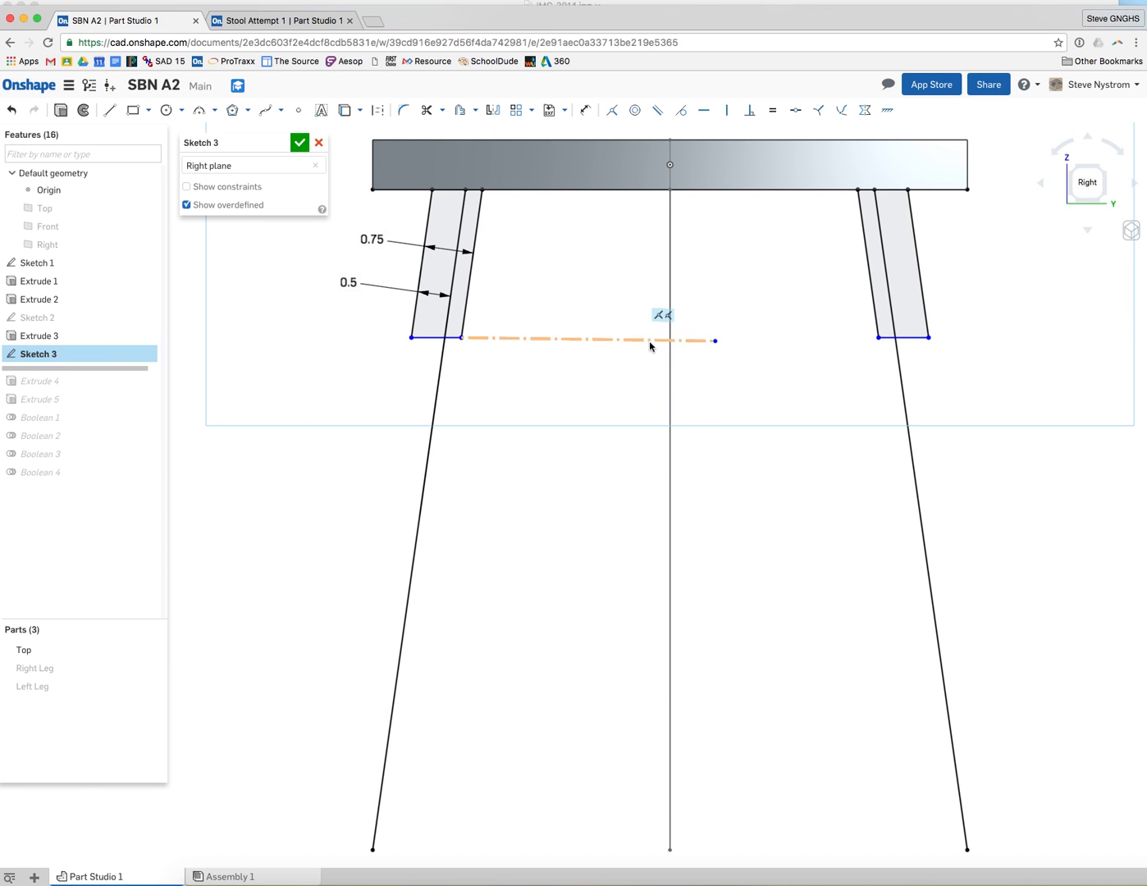
{"action": "left_click_drag", "start_coordinate": [600, 382], "coordinate": [614, 388]}
{"action": "right_click_drag", "start_coordinate": [575, 384], "coordinate": [592, 385]}
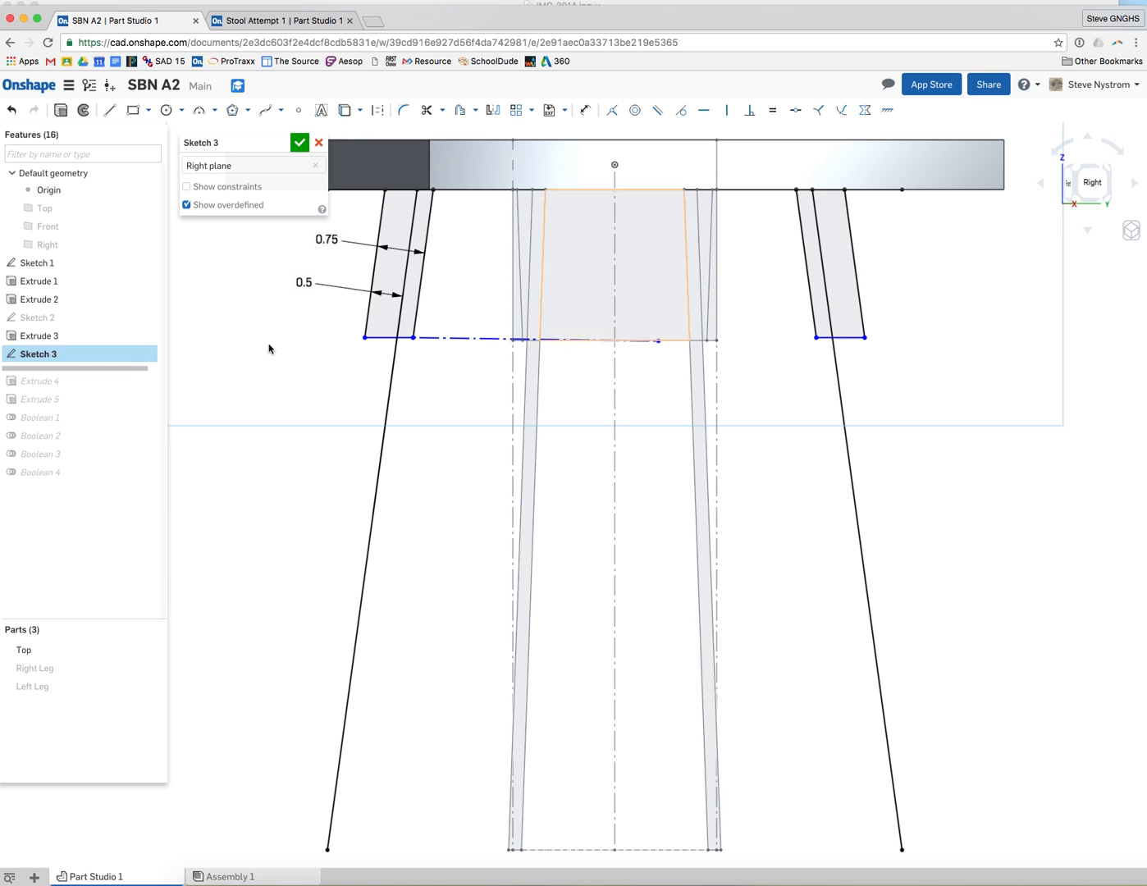
{"action": "left_click", "coordinate": [318, 142]}
Edit Sketch 3 with both legs hidden and constrain the dash-dot construction line between the supports to be horizontal
{"action": "left_click_drag", "start_coordinate": [125, 368], "coordinate": [119, 479]}
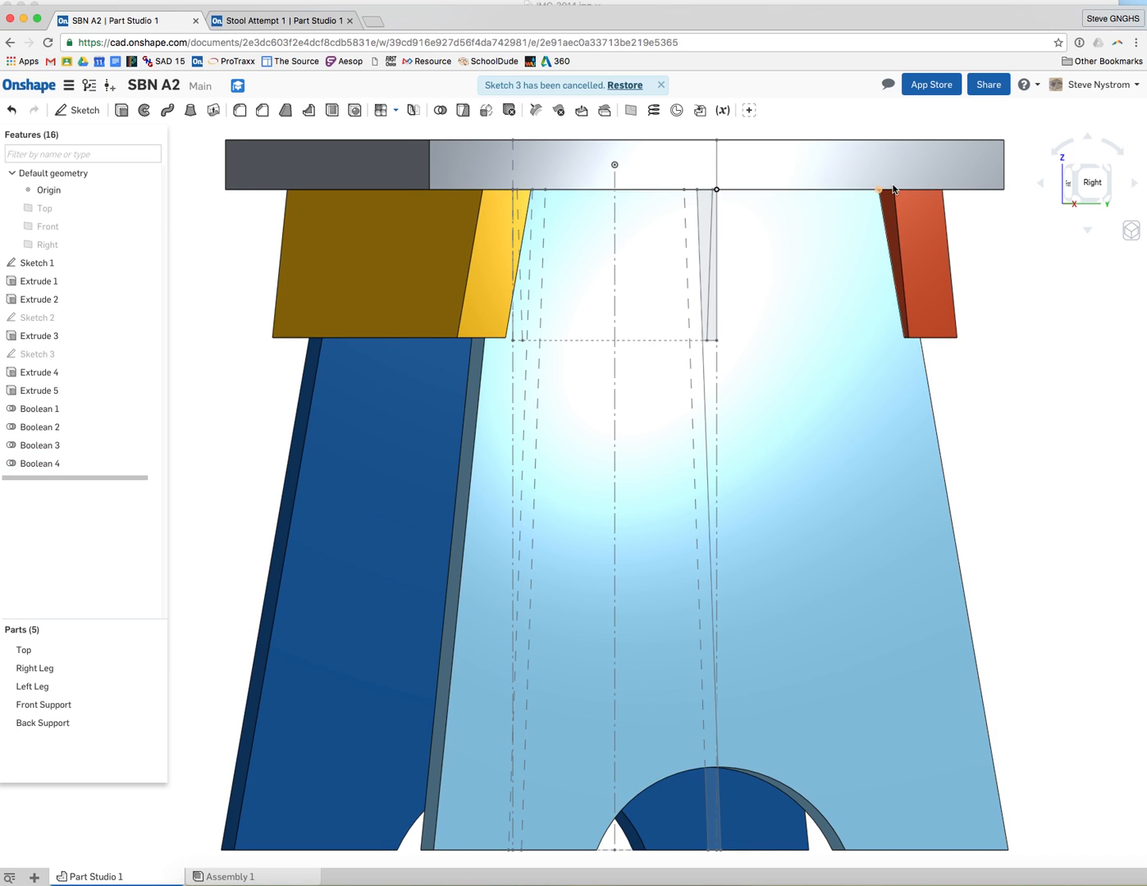
{"action": "left_click", "coordinate": [1069, 182]}
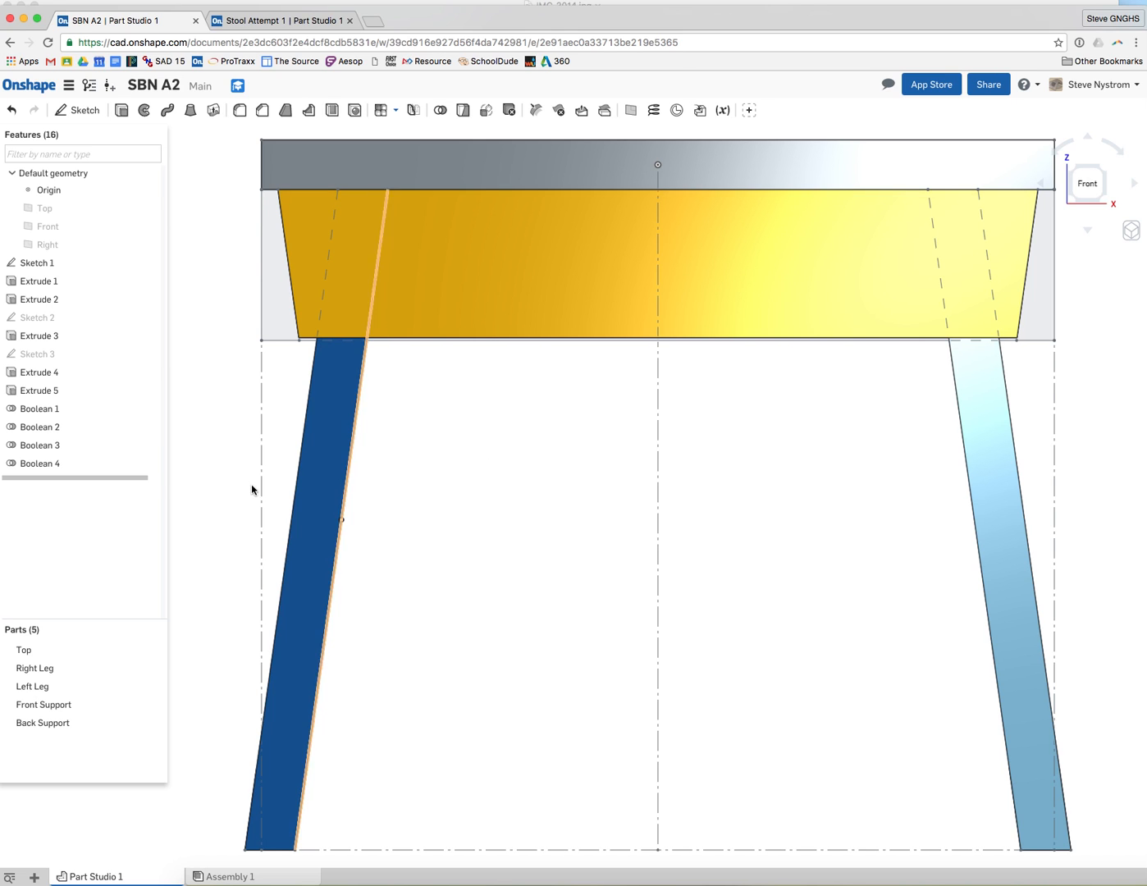
{"action": "double_click", "coordinate": [58, 355]}
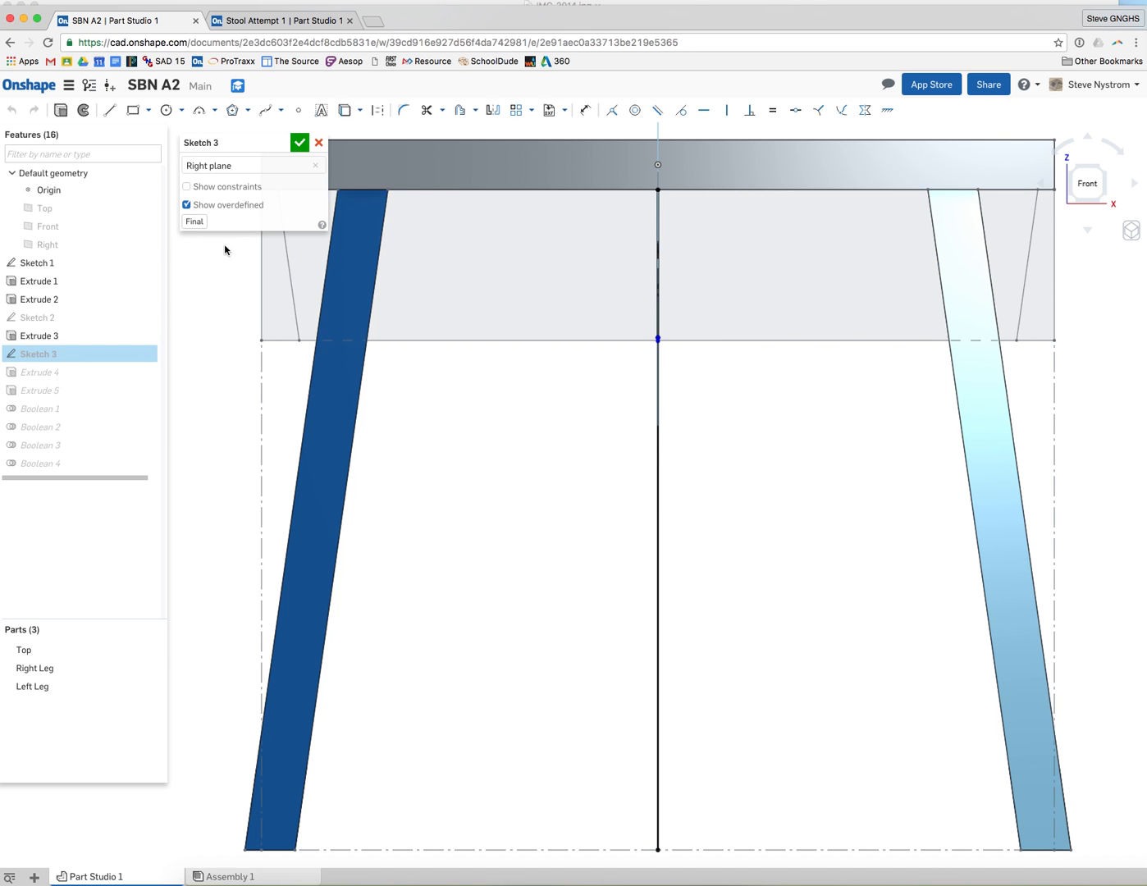
{"action": "key", "text": "n"}
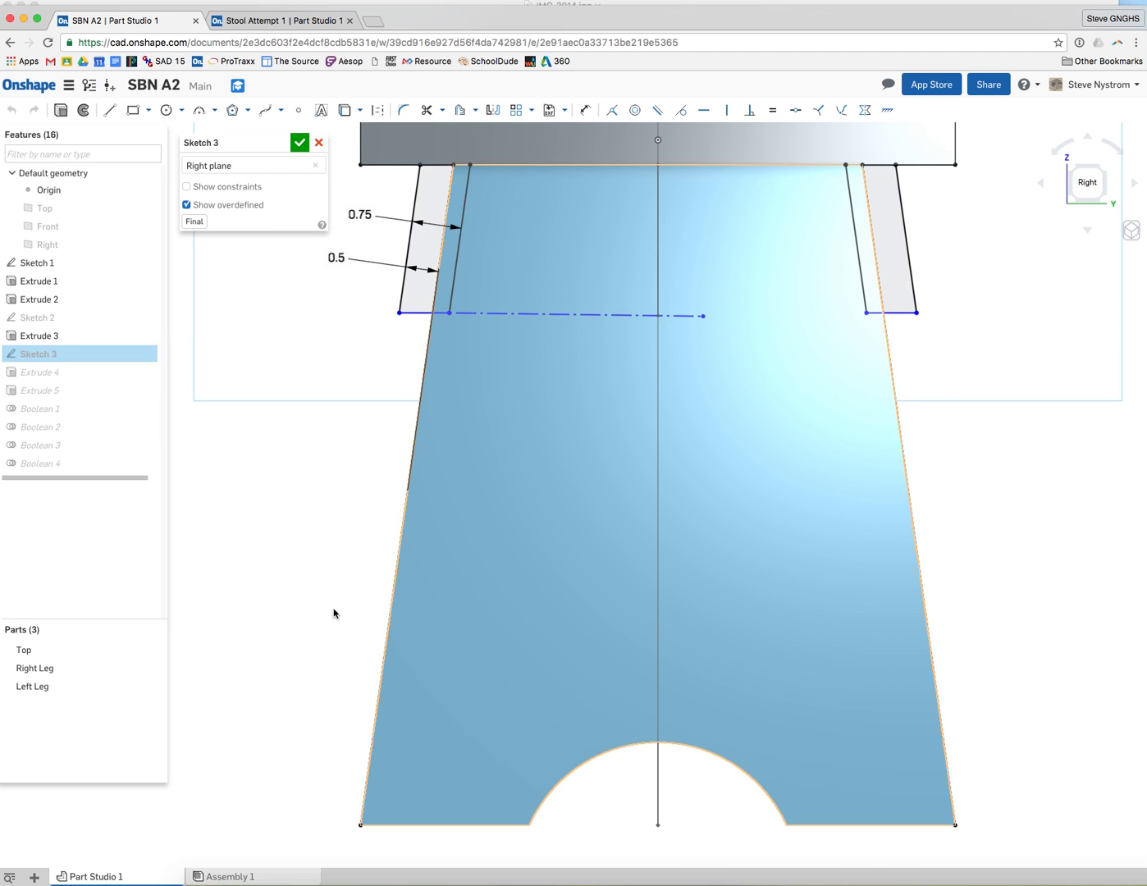
{"action": "left_click", "coordinate": [151, 686]}
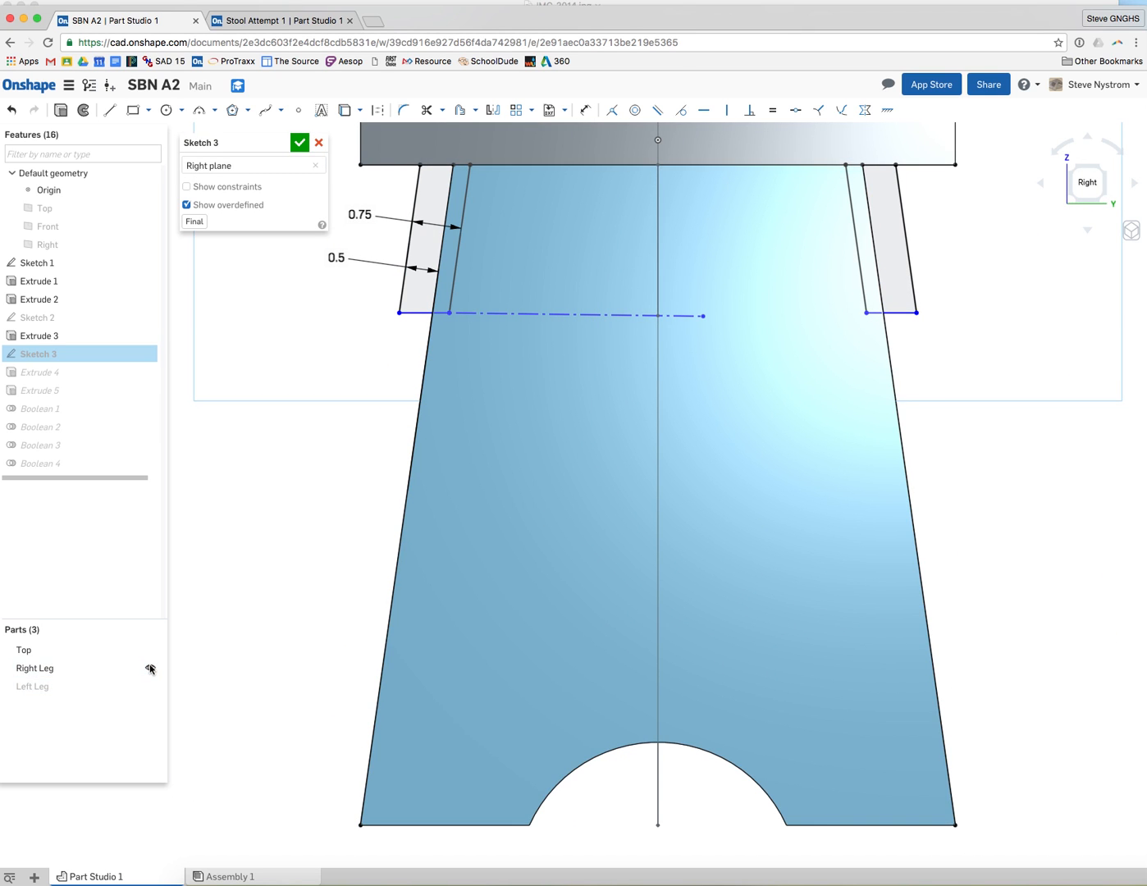
{"action": "left_click", "coordinate": [151, 668]}
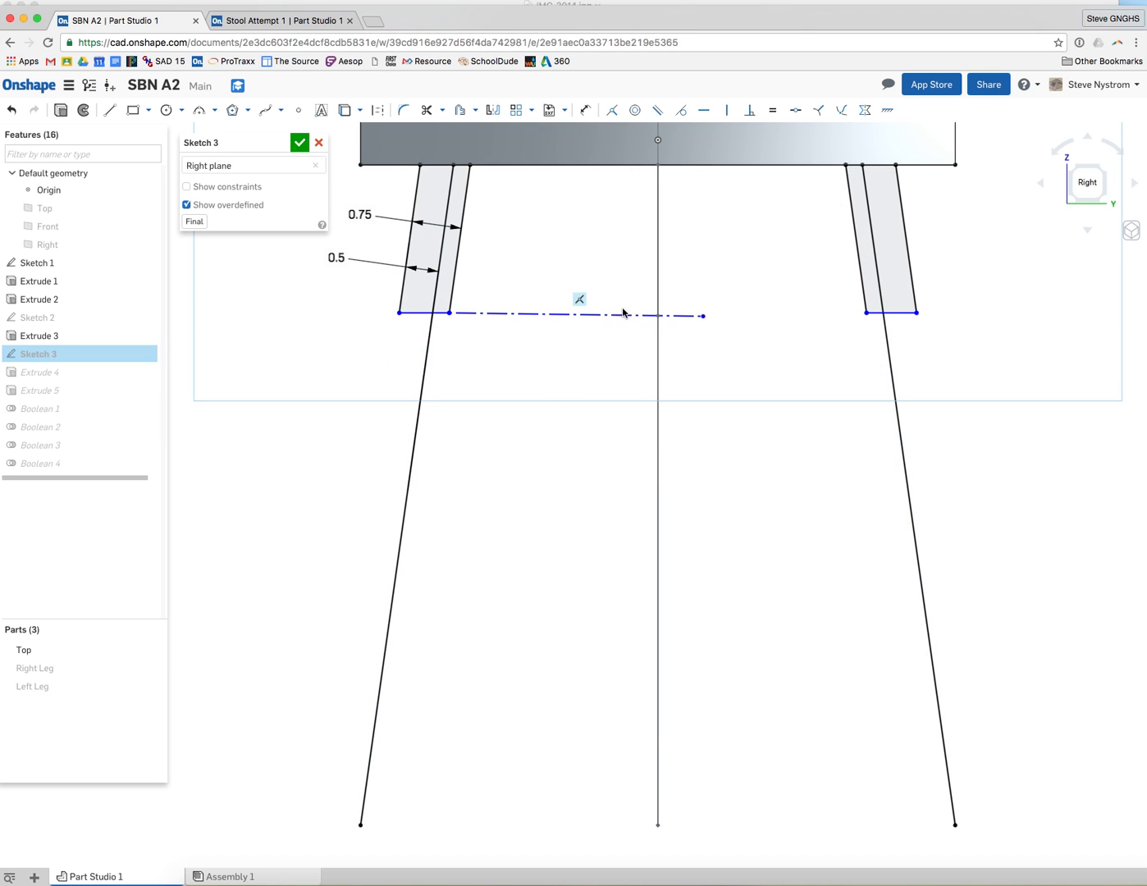
{"action": "left_click", "coordinate": [418, 315]}
{"action": "left_click_drag", "start_coordinate": [417, 316], "coordinate": [404, 369]}
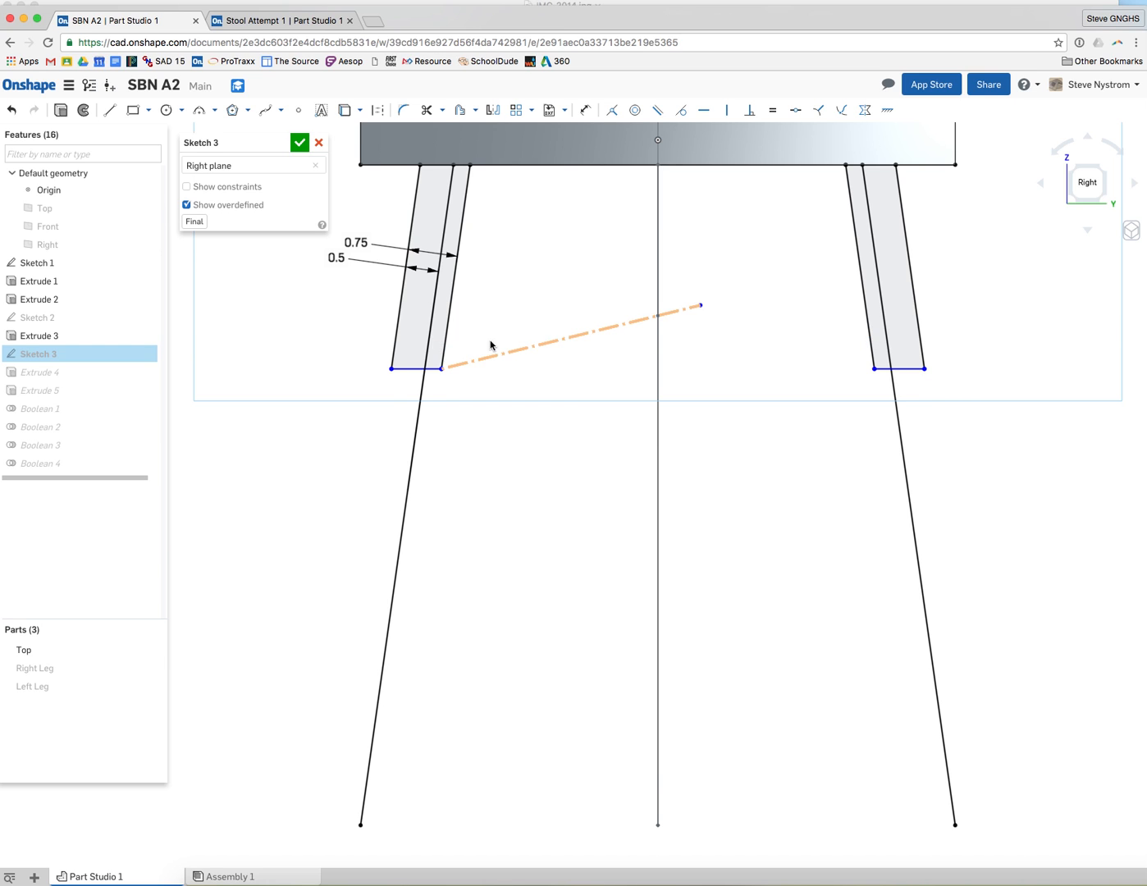
{"action": "mouse_move", "coordinate": [410, 367]}
{"action": "left_mouse_down"}
{"action": "mouse_move", "coordinate": [421, 315]}
{"action": "mouse_move", "coordinate": [409, 353]}
{"action": "left_mouse_up"}
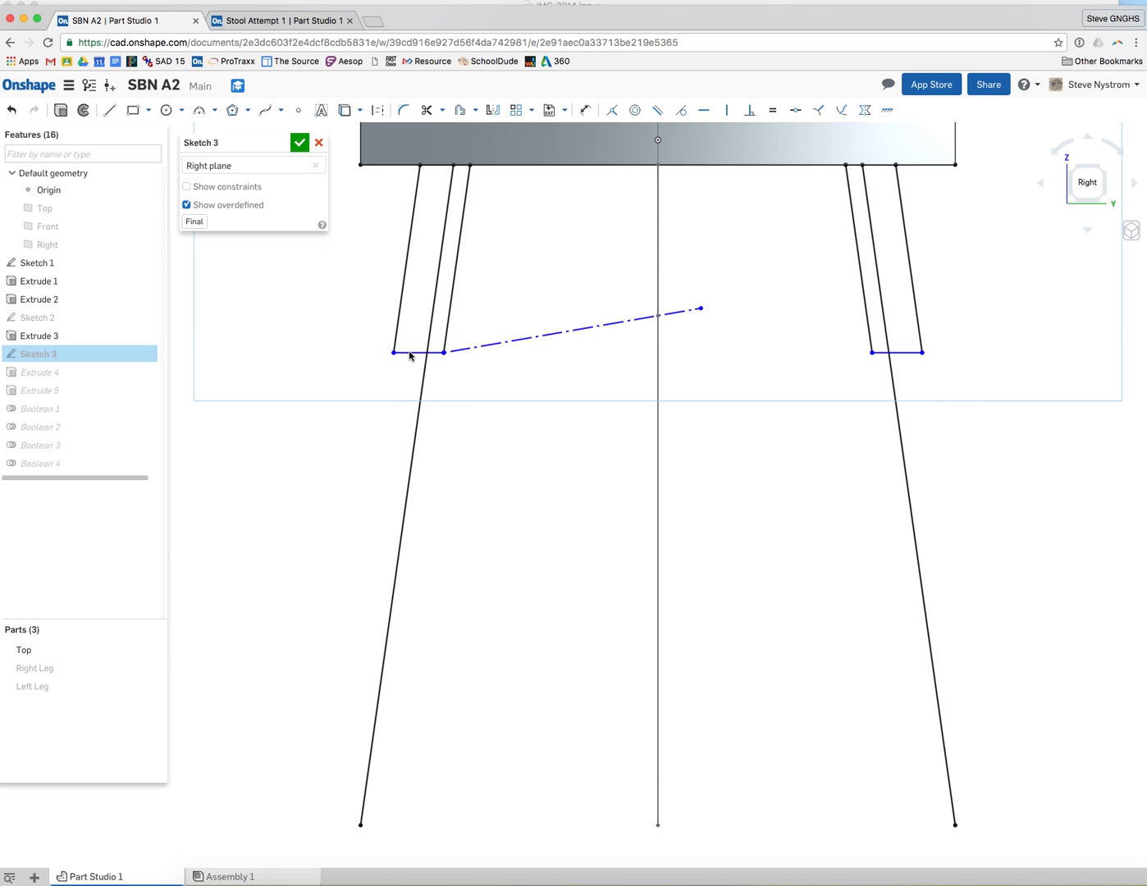
{"action": "left_click", "coordinate": [521, 346]}
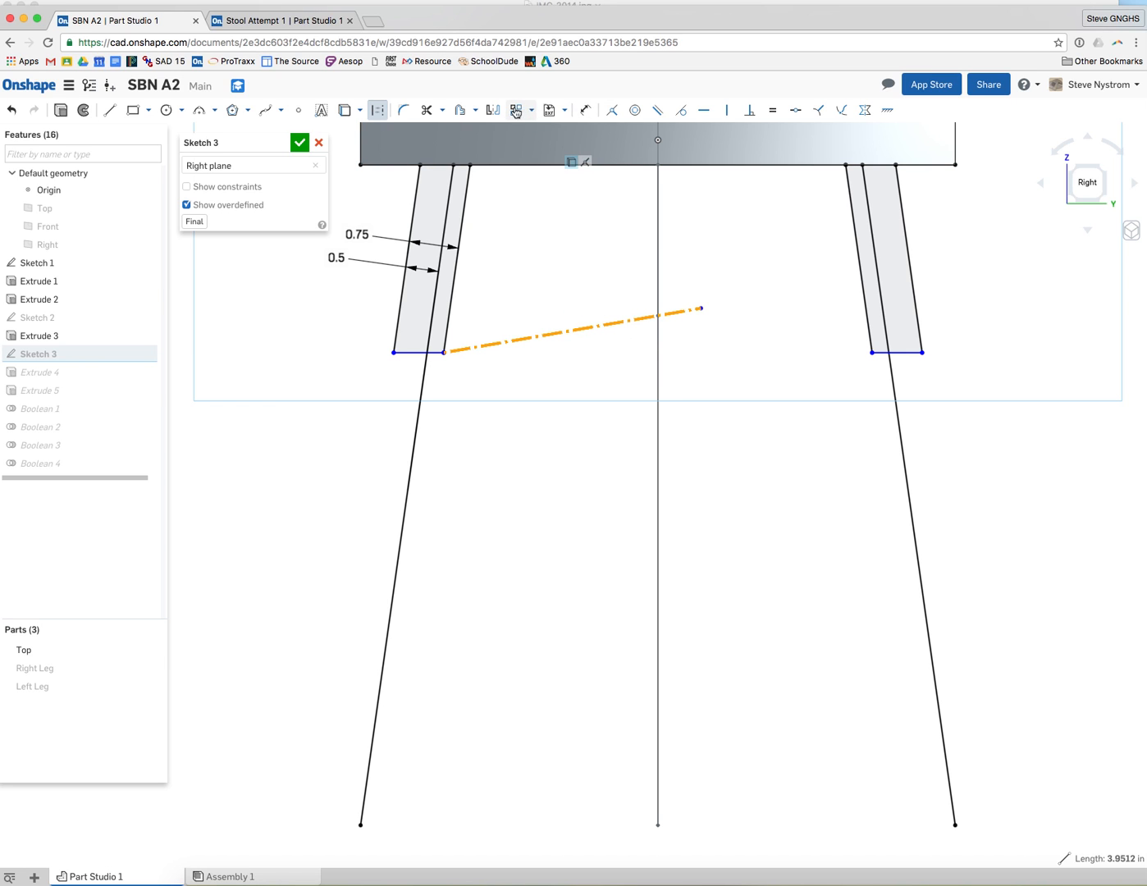
{"action": "left_click", "coordinate": [705, 117]}
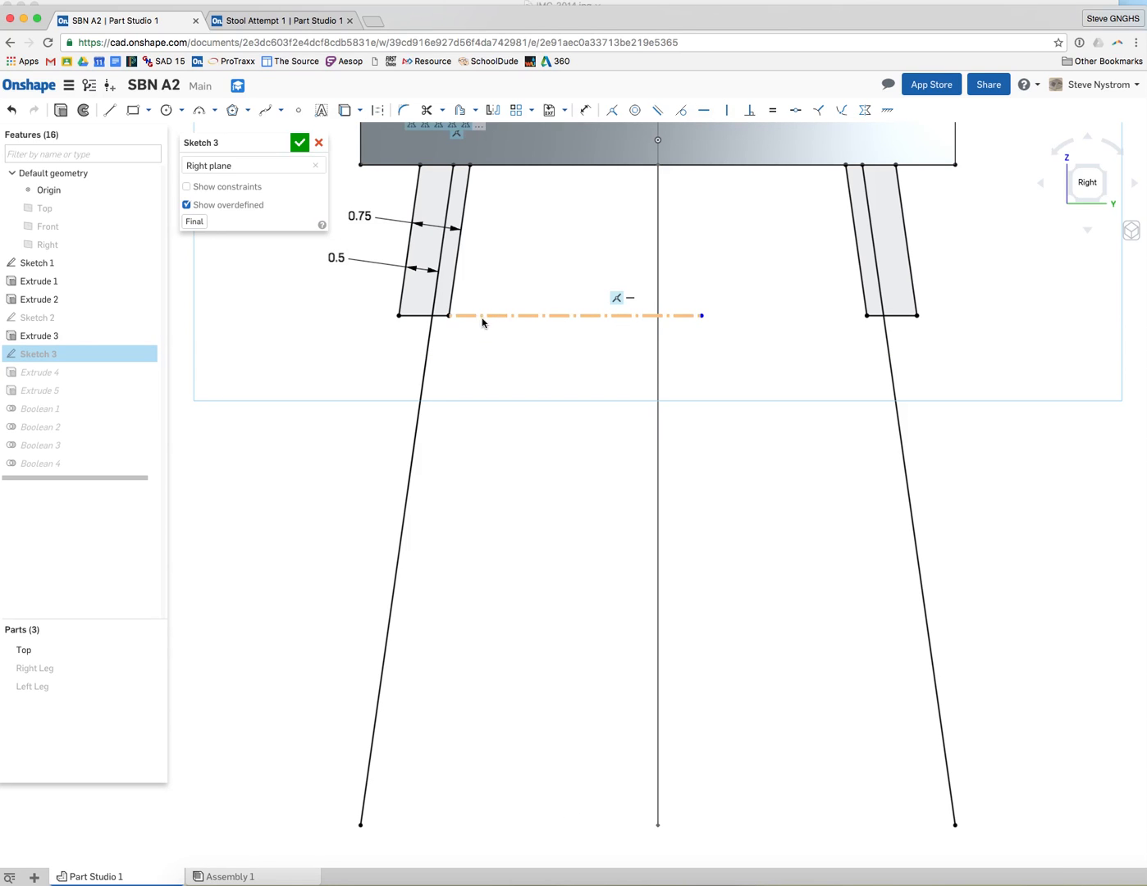
Show the sketch constraints and finish Sketch 3
{"action": "left_click", "coordinate": [237, 187]}
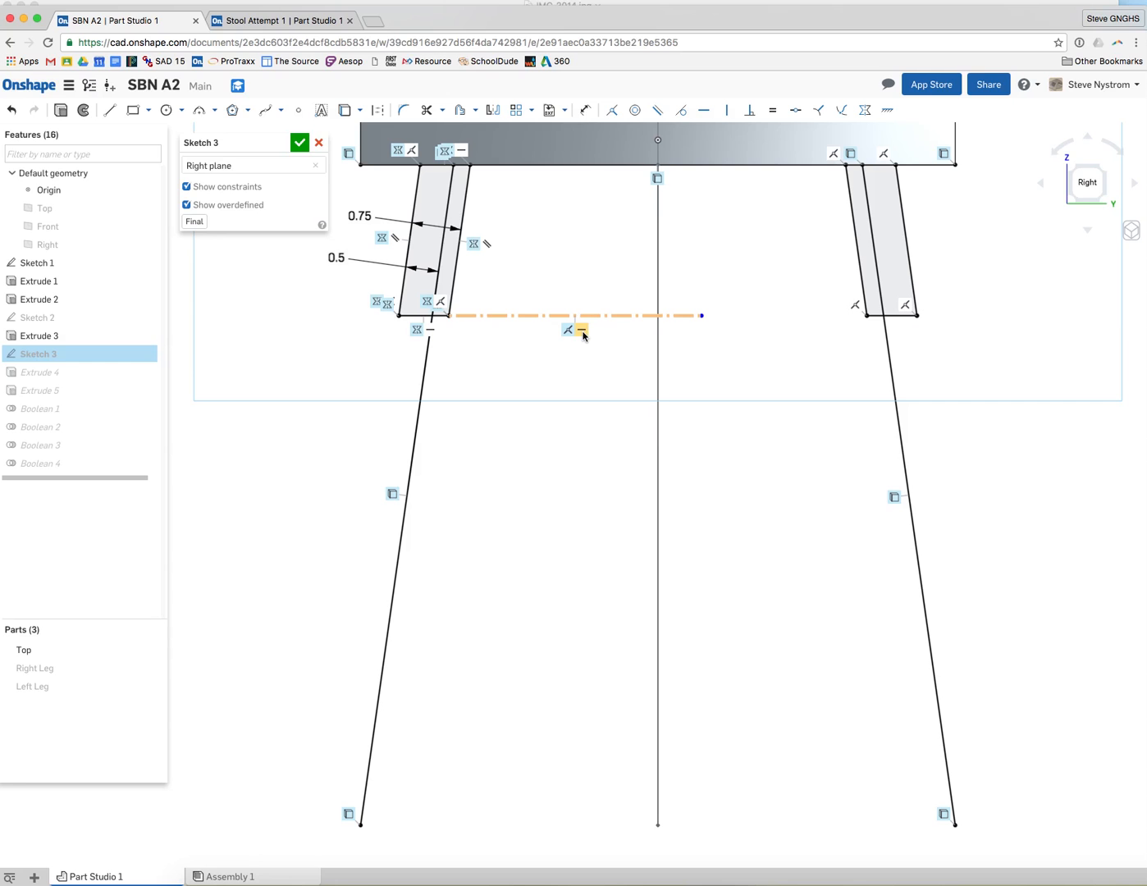
{"action": "left_click", "coordinate": [301, 144]}
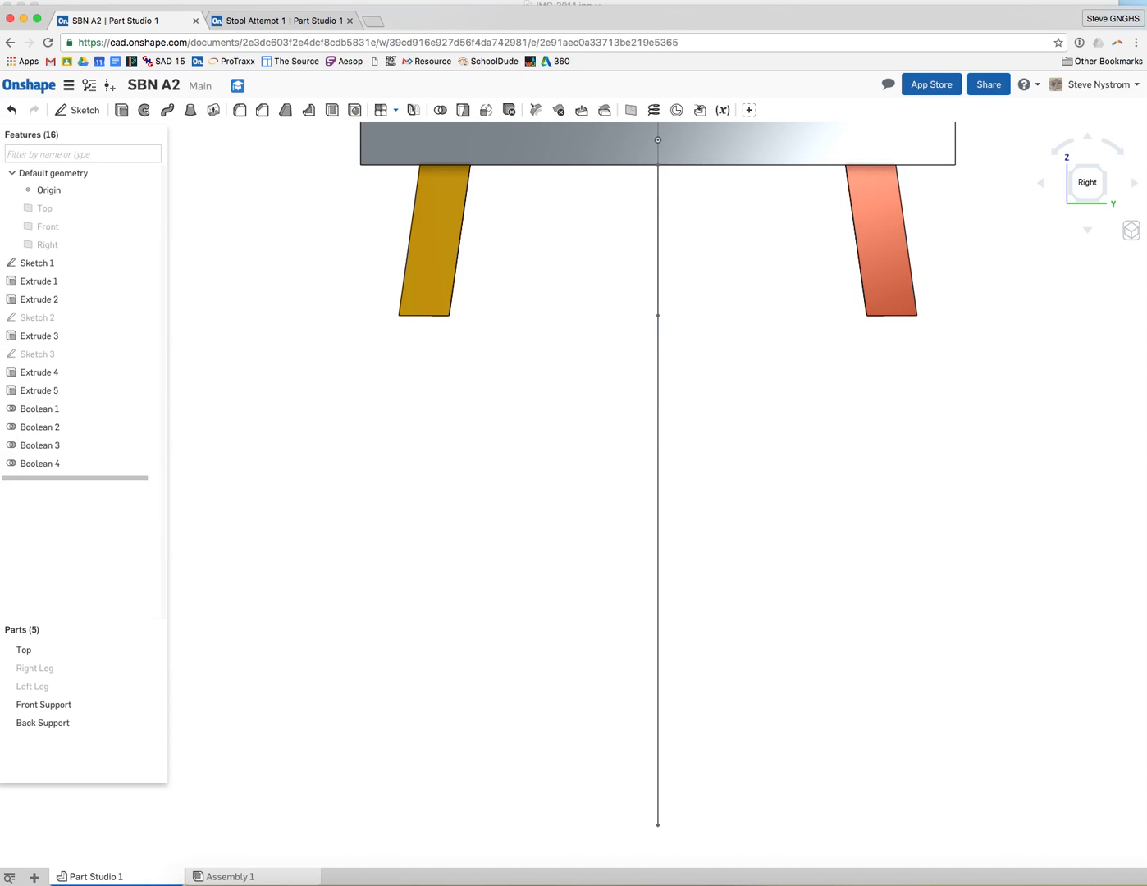
Edit Sketch 1 and drag the supports' horizontal bottom line lower, then finish the sketch
{"action": "left_click", "coordinate": [1040, 183]}
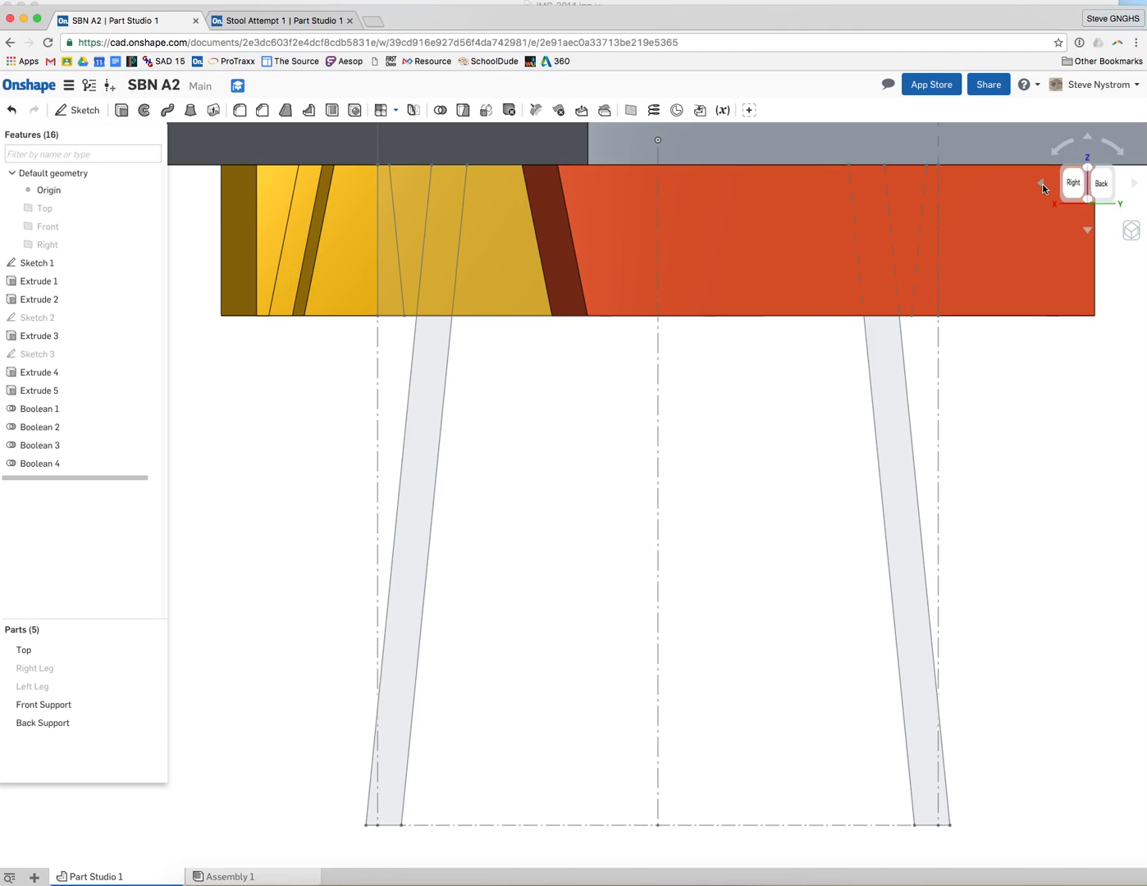
{"action": "left_click", "coordinate": [1133, 185]}
{"action": "left_click", "coordinate": [1133, 186]}
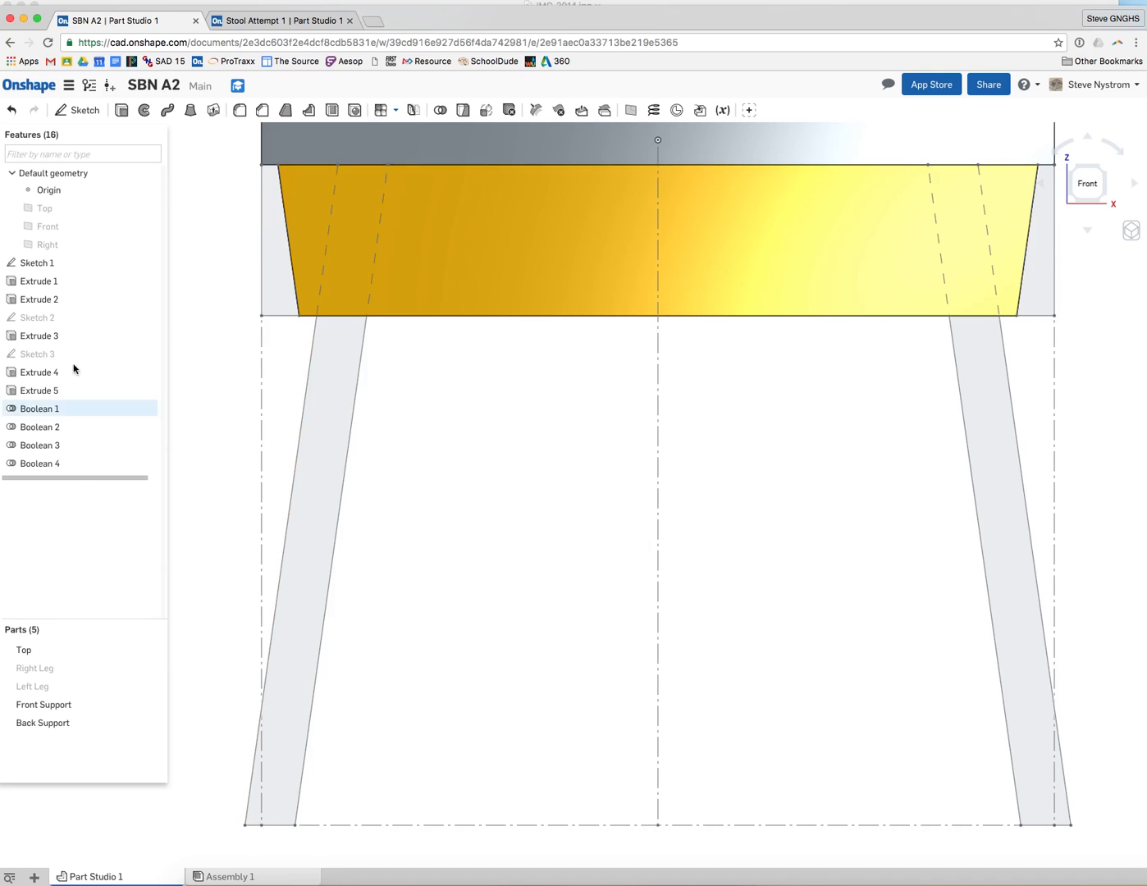
{"action": "double_click", "coordinate": [60, 268]}
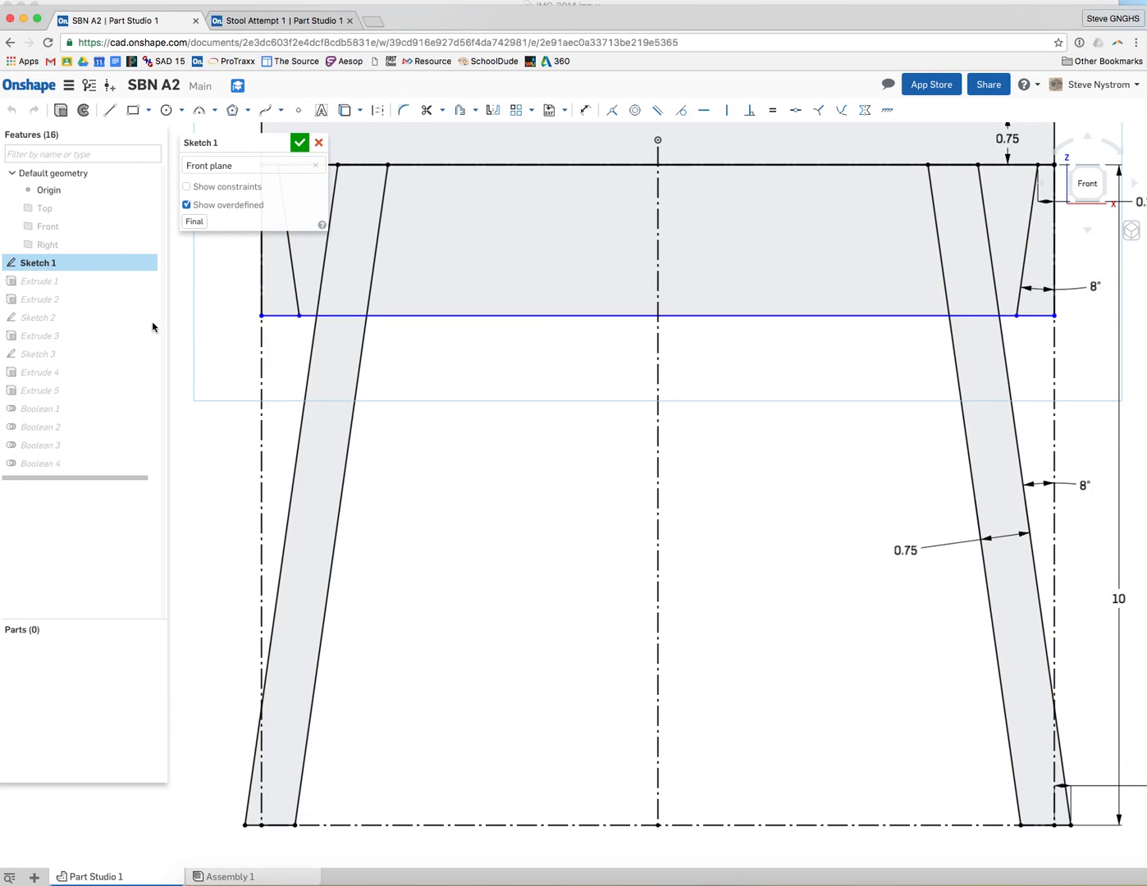
{"action": "left_click", "coordinate": [578, 319]}
{"action": "left_click_drag", "start_coordinate": [579, 318], "coordinate": [578, 346]}
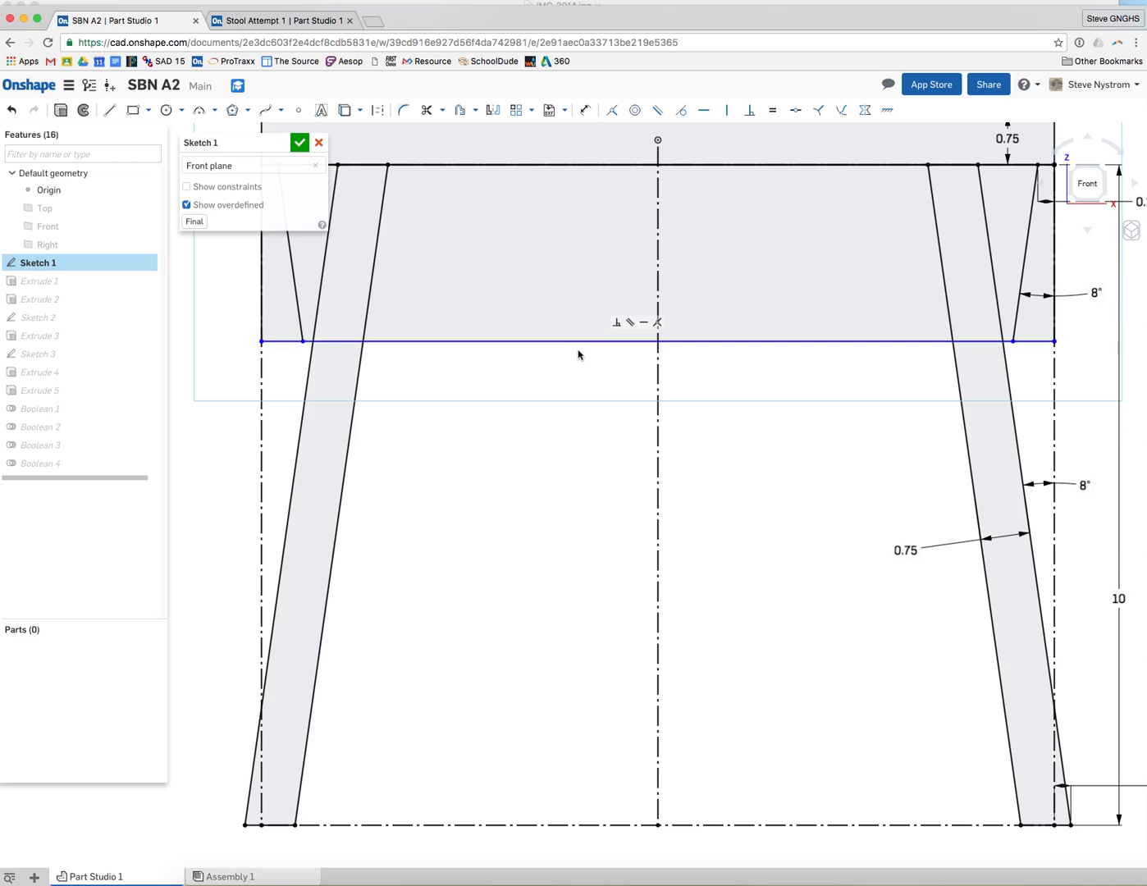
{"action": "left_click", "coordinate": [300, 147]}
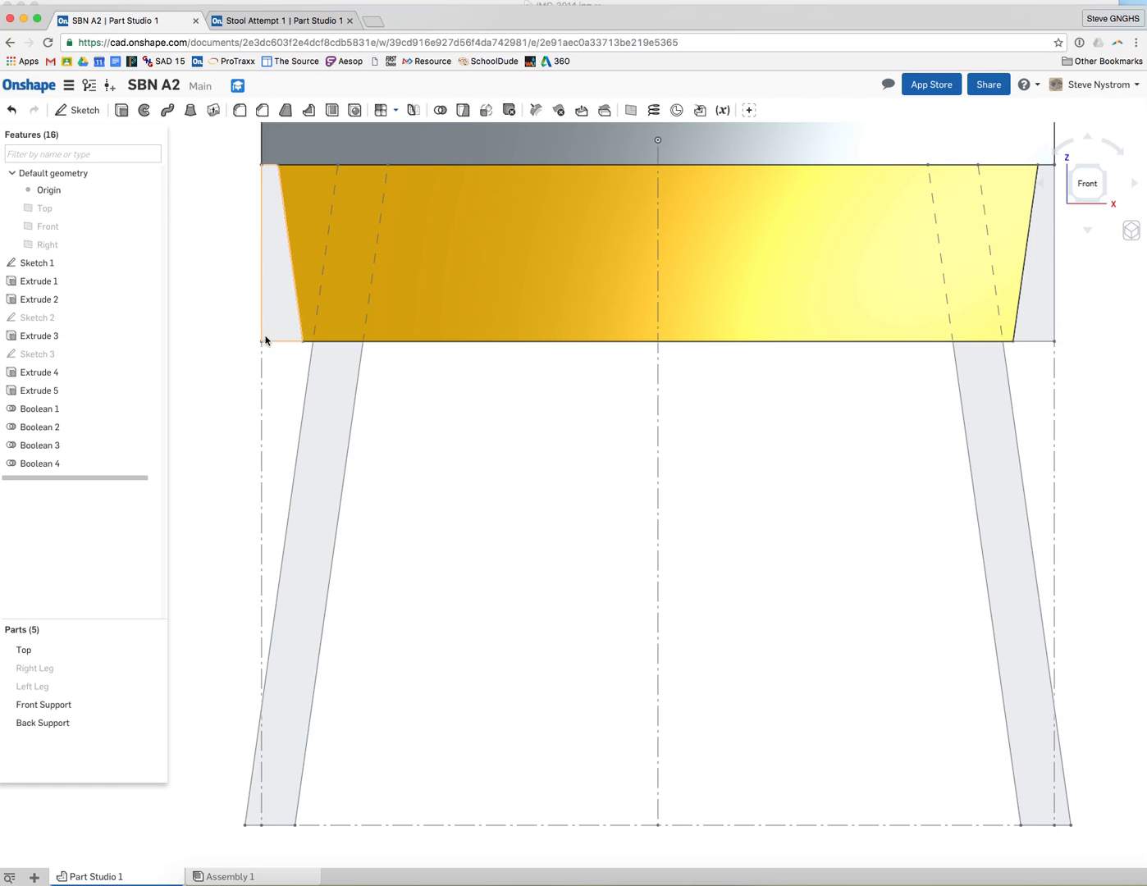
Reopen Sketch 1 in the front view to inspect the support profile, then close it
{"action": "mouse_move", "coordinate": [404, 401]}
{"action": "right_mouse_down"}
{"action": "mouse_move", "coordinate": [443, 402]}
{"action": "mouse_move", "coordinate": [400, 397]}
{"action": "right_mouse_up"}
{"action": "left_click", "coordinate": [1085, 185]}
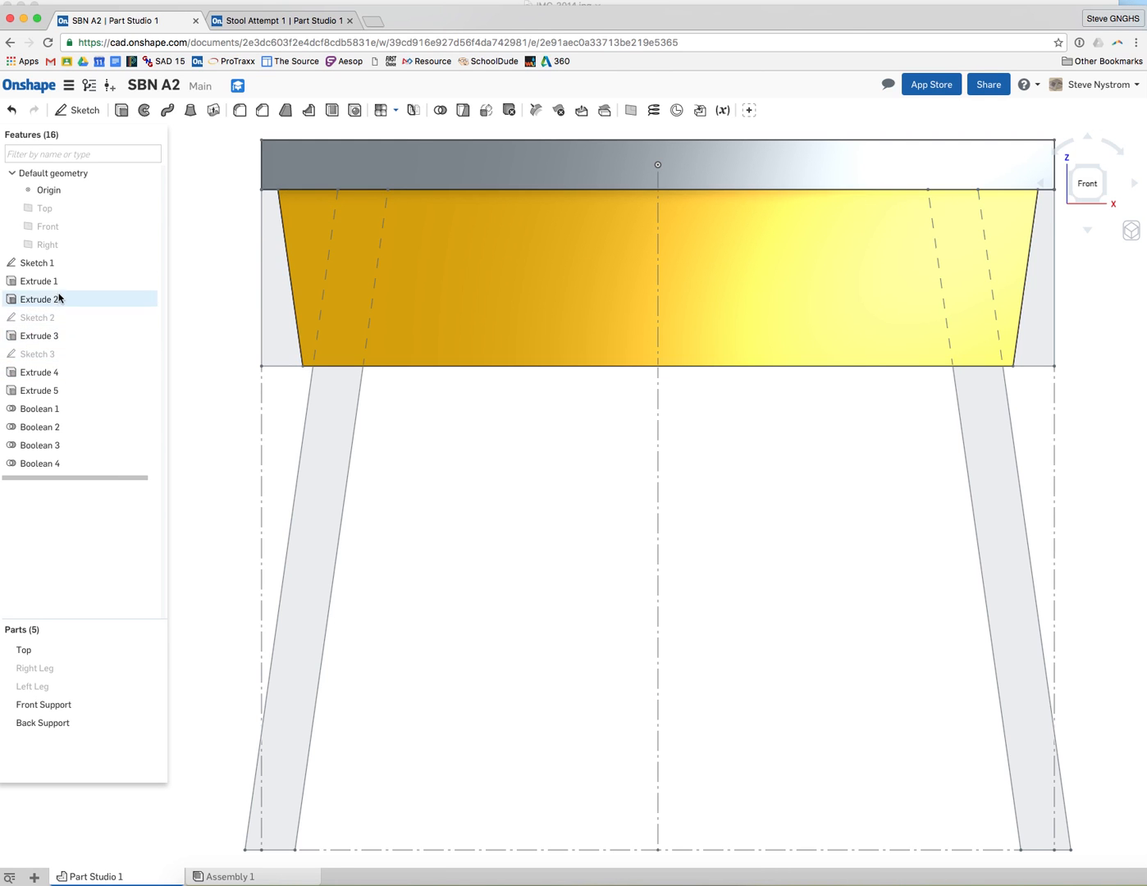
{"action": "double_click", "coordinate": [54, 264]}
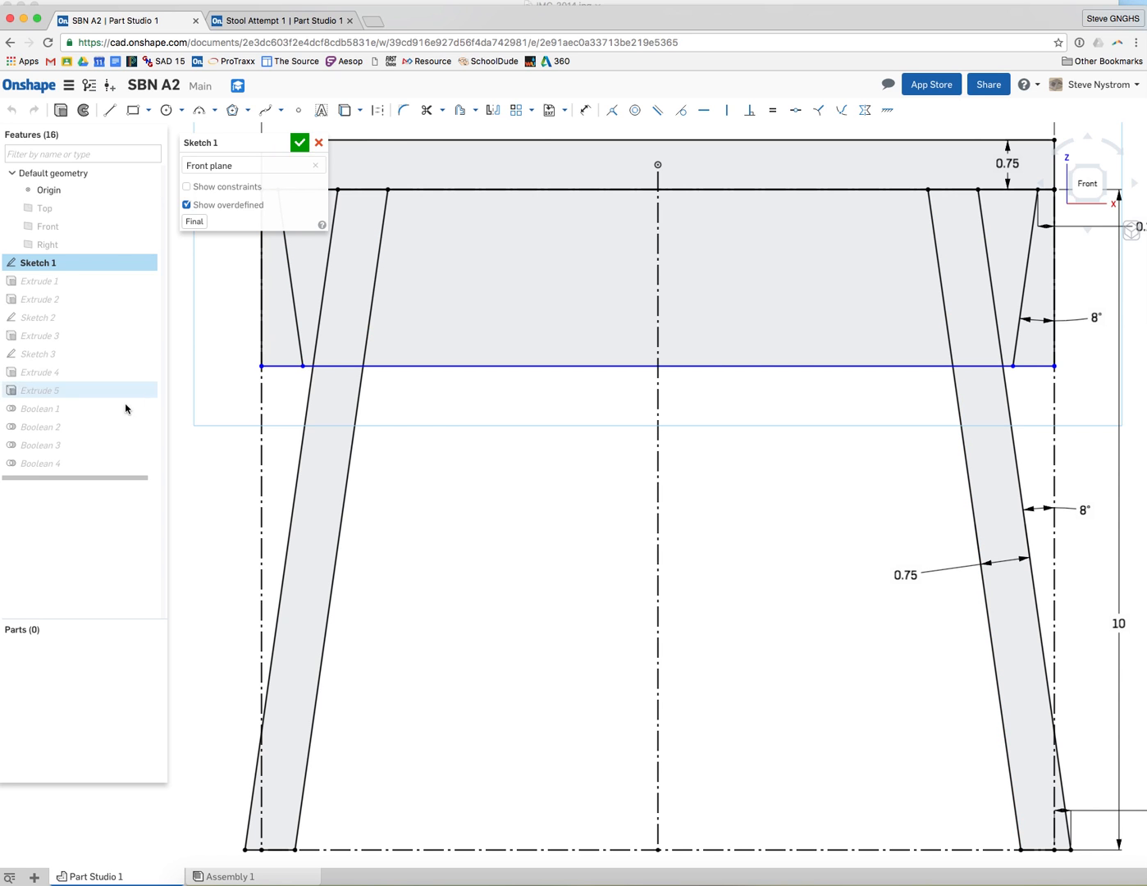
{"action": "left_click", "coordinate": [300, 142]}
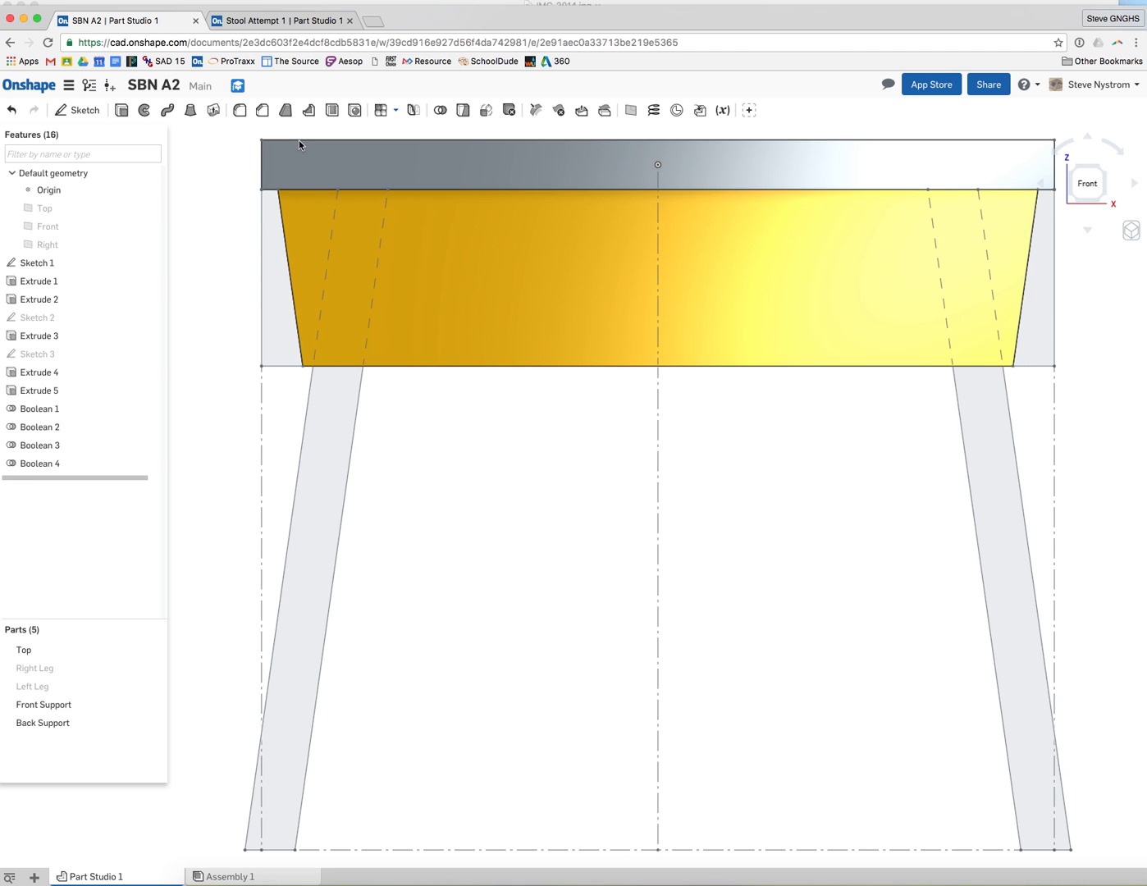